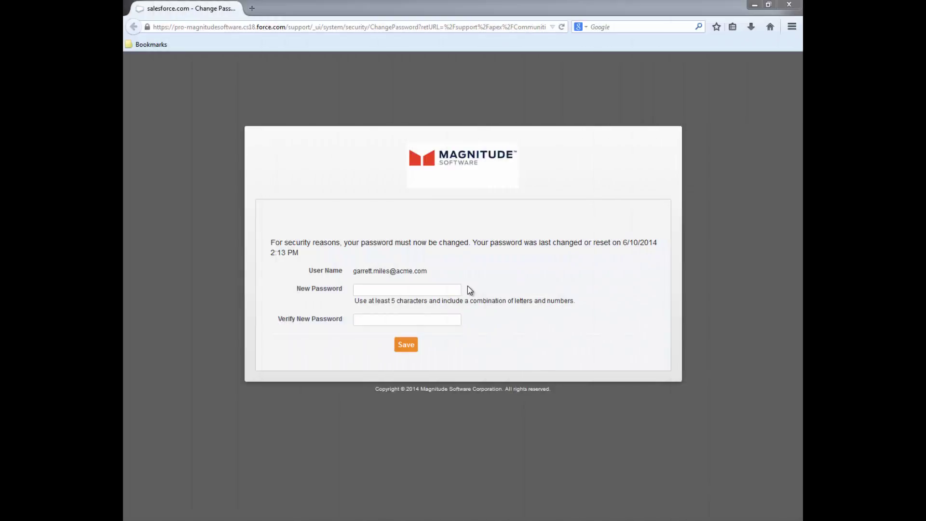
Step: Enter a new strong password and confirm it in the Verify New Password field
click(406, 289)
text(*********)
click(371, 330)
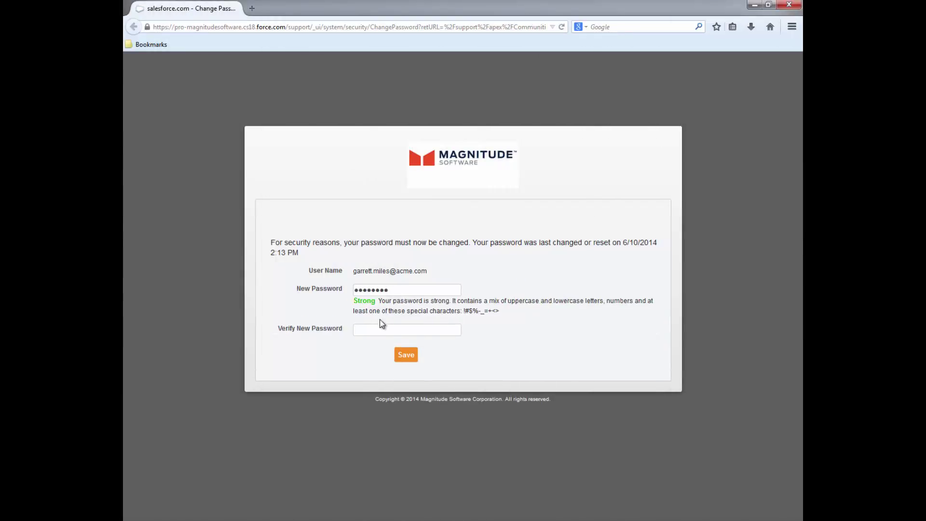
text(*********)
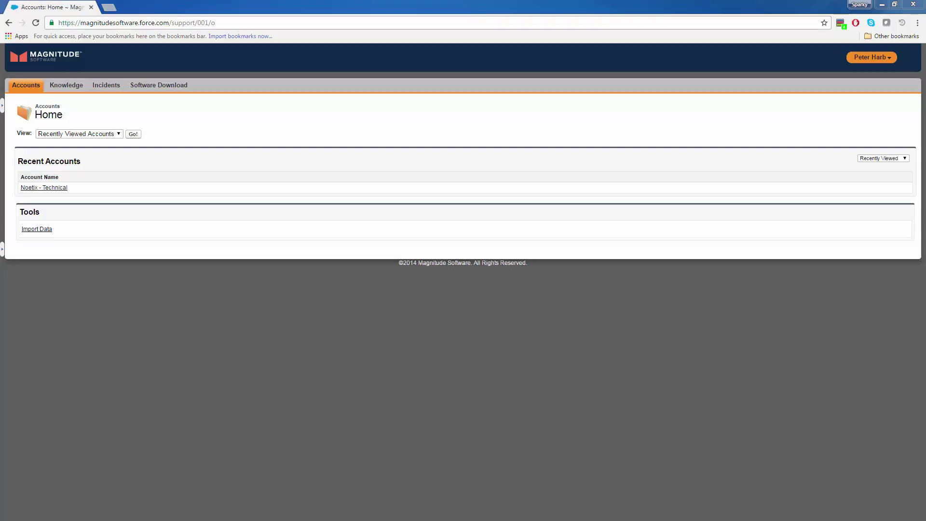
Step: Switch the Accounts view to All Accounts and open the Noetix - Technical account
click(116, 137)
click(113, 143)
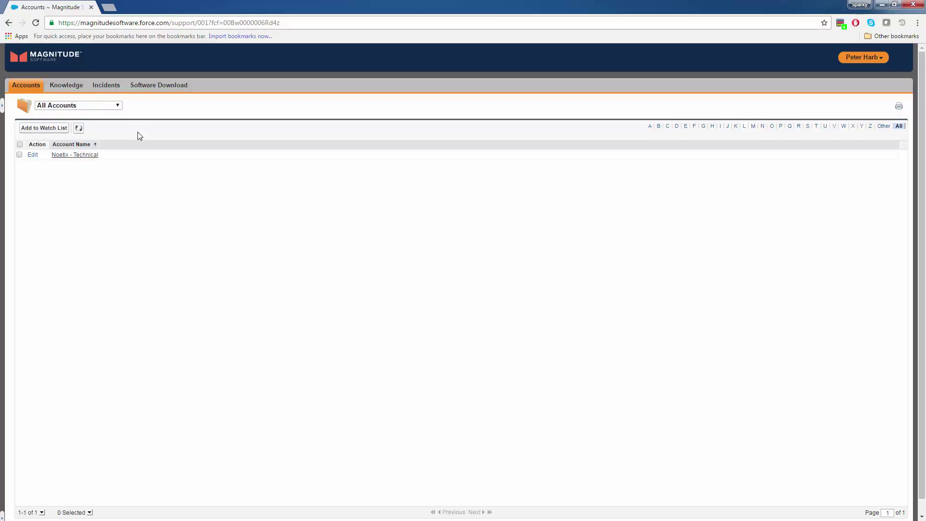
click(89, 158)
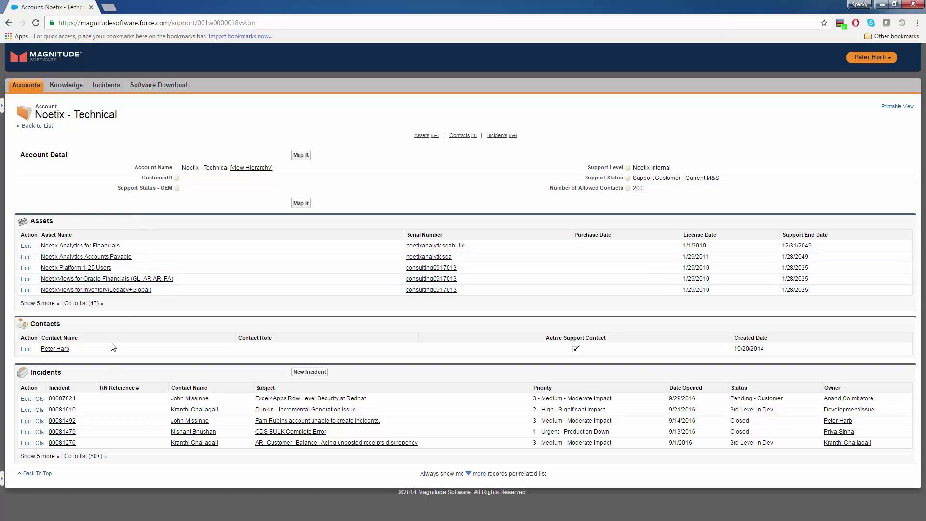
Step: Sort Noetix - Technical's full incident list by Incident Number, then return to the account page
click(95, 457)
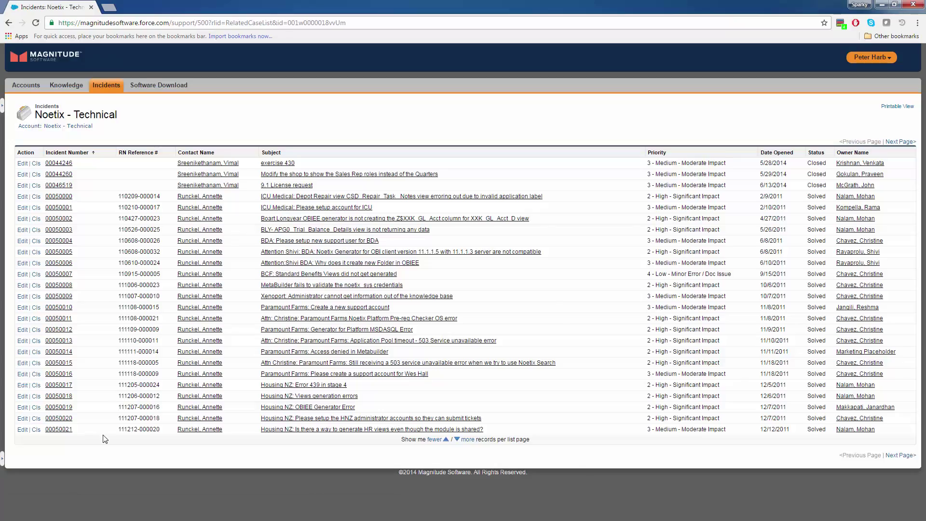
click(93, 154)
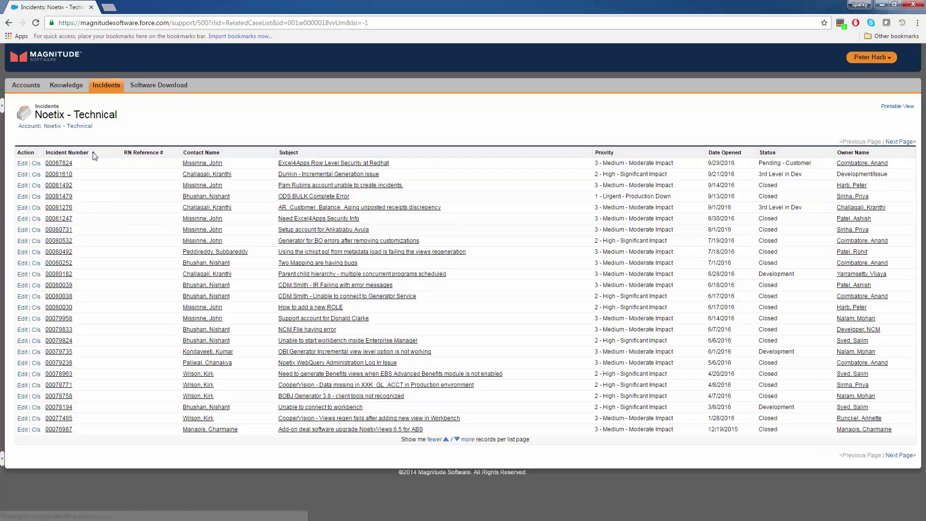
click(76, 127)
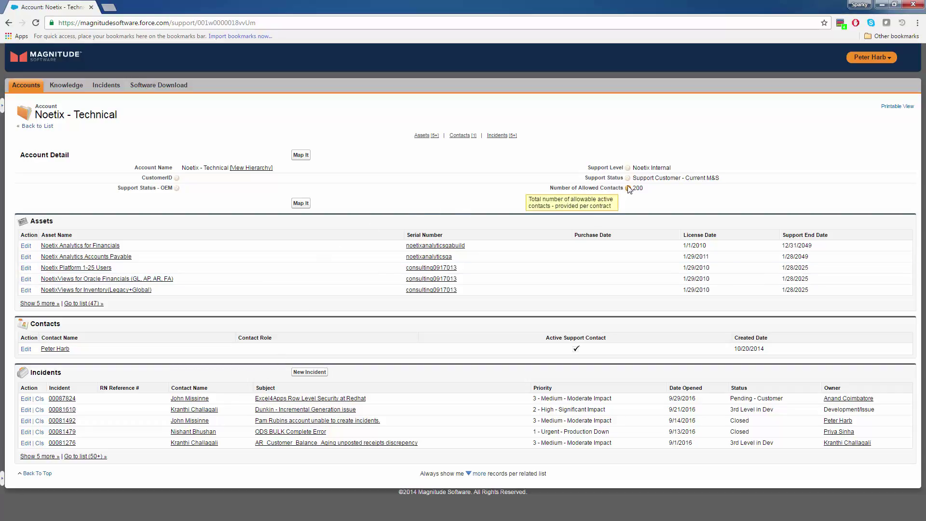
mouse_move(628, 178)
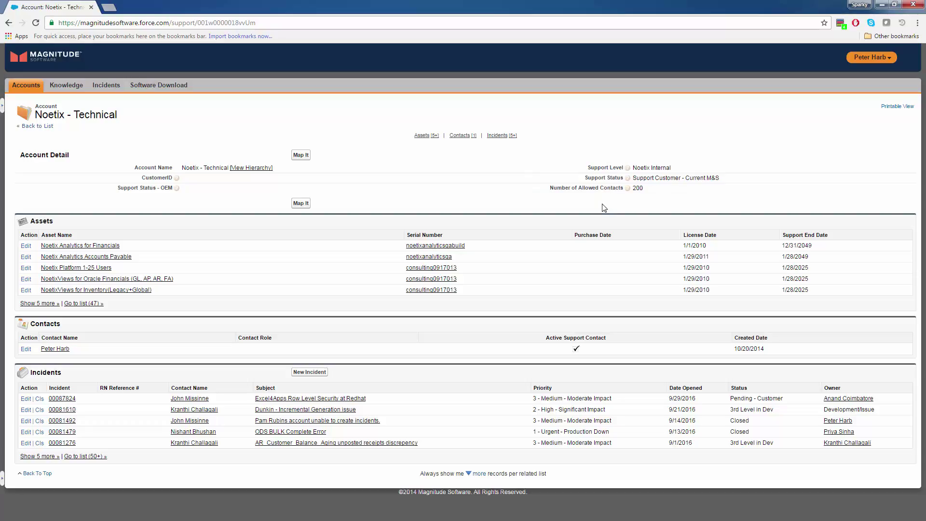
Step: Search Knowledge for 'Bug', filter to product DIW, and open 'Valid Feed SQL for Custom CBE won't Validate'
click(66, 84)
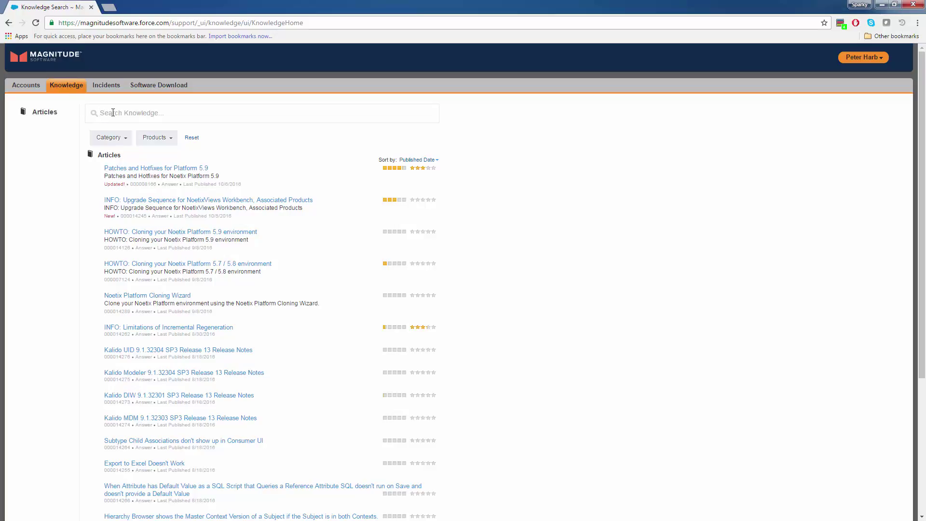
text(Bug)
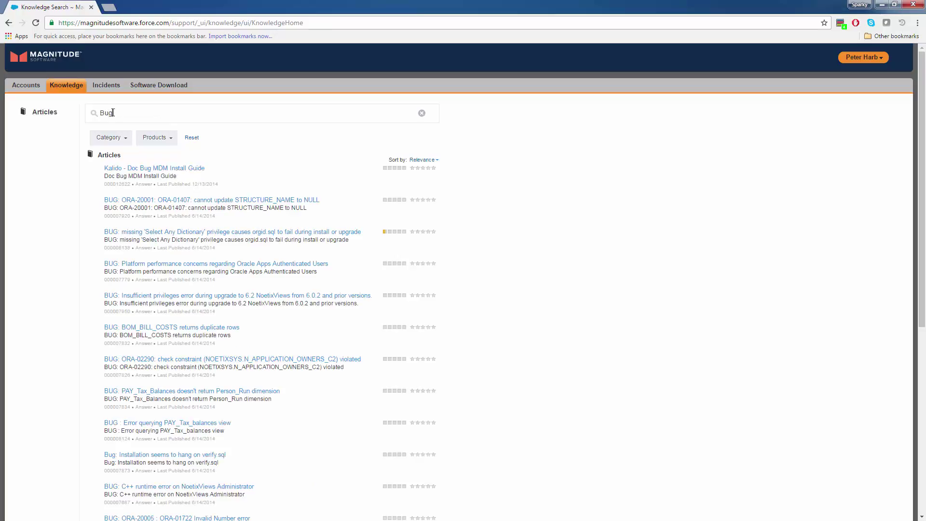
click(126, 142)
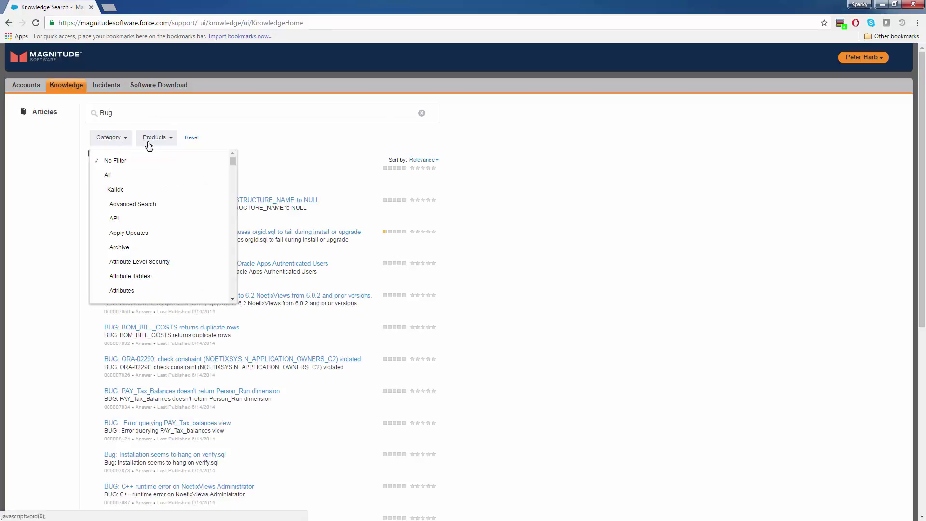
click(150, 144)
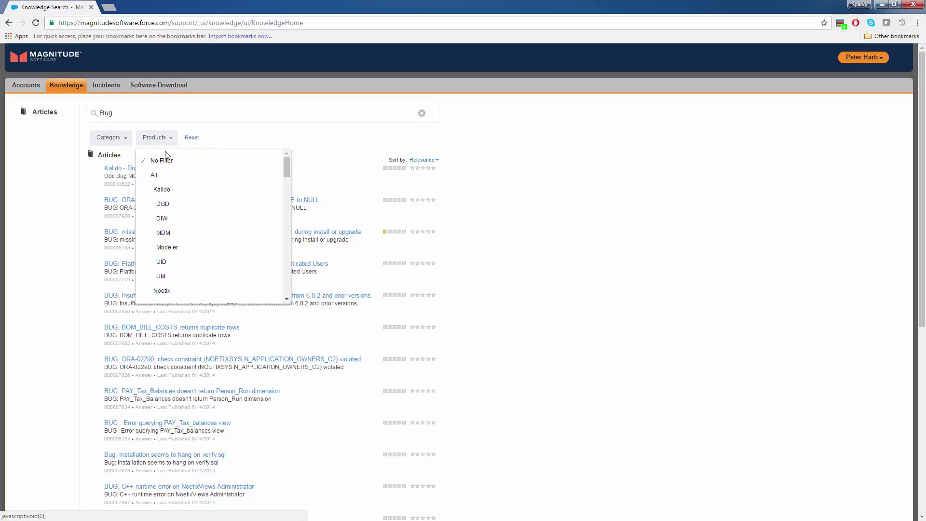
click(169, 177)
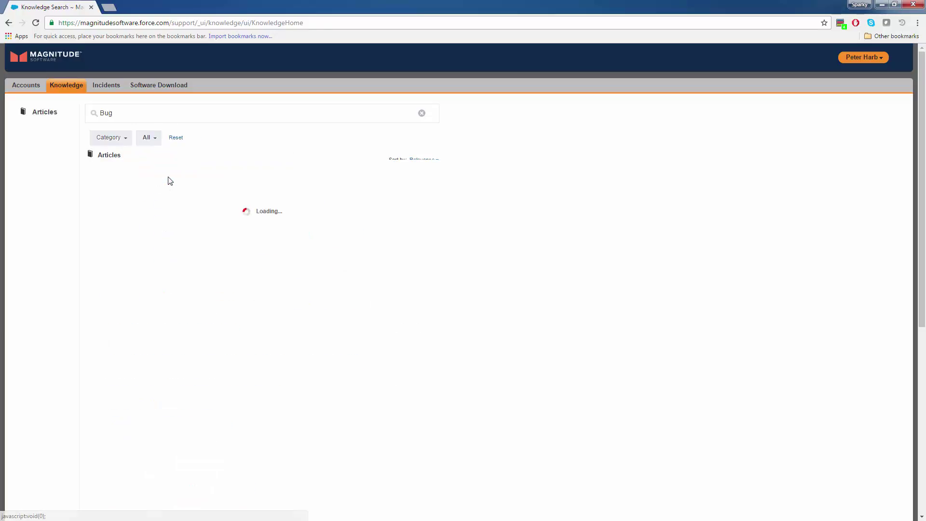
click(157, 142)
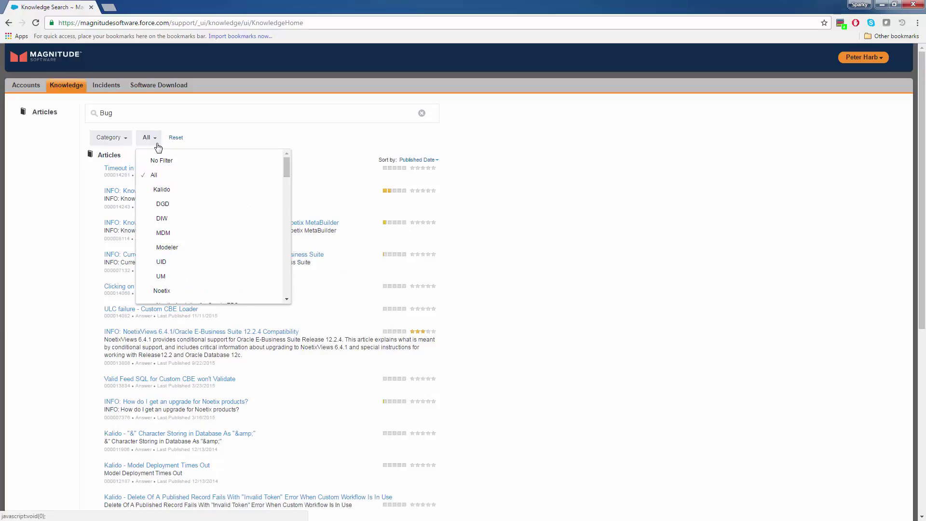
click(174, 217)
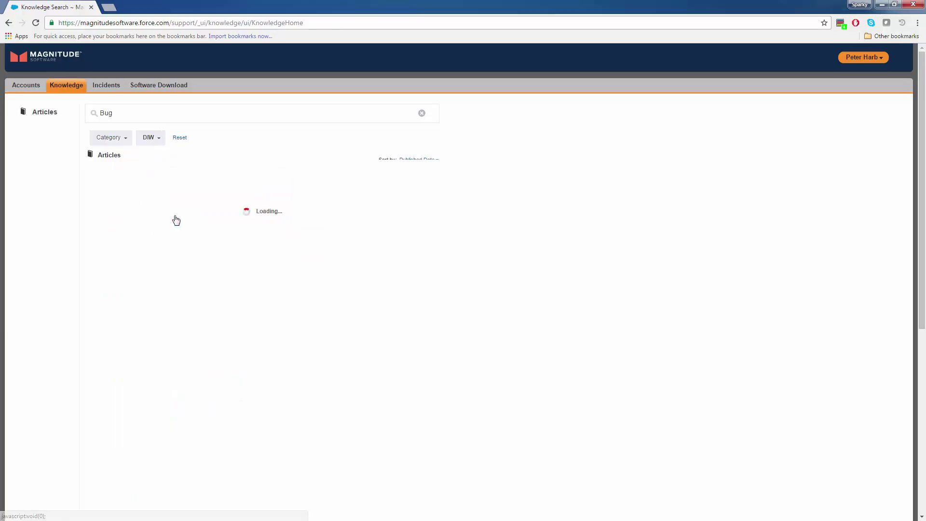
click(164, 194)
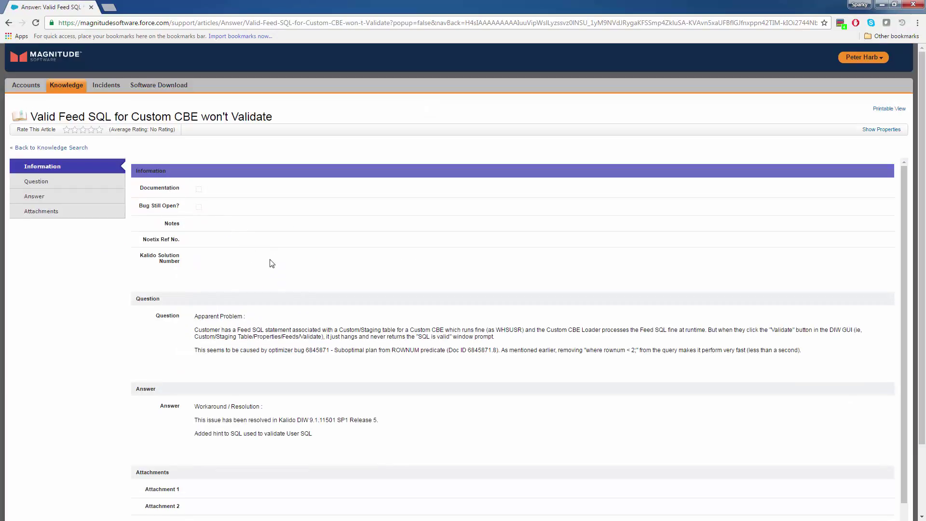
Step: Jump through the article's Question, Answer and Attachments sections
click(38, 185)
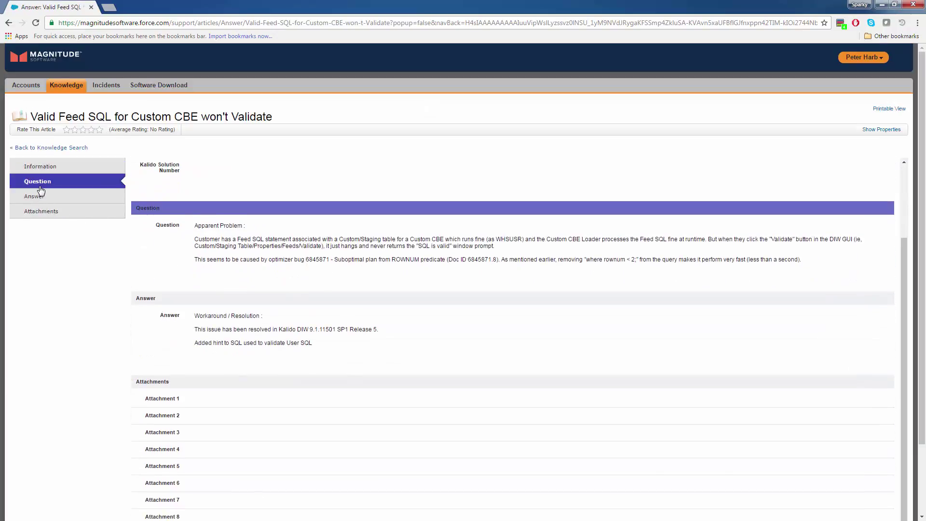
click(52, 200)
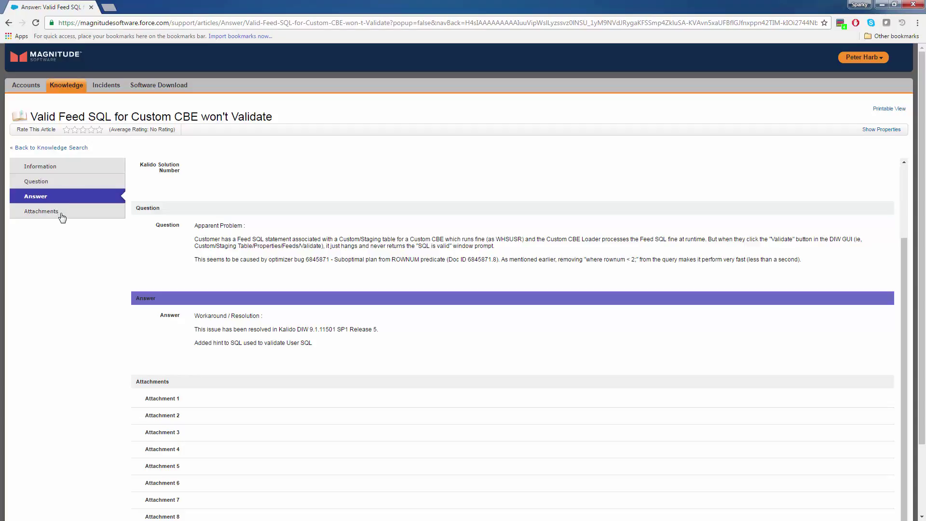
click(62, 215)
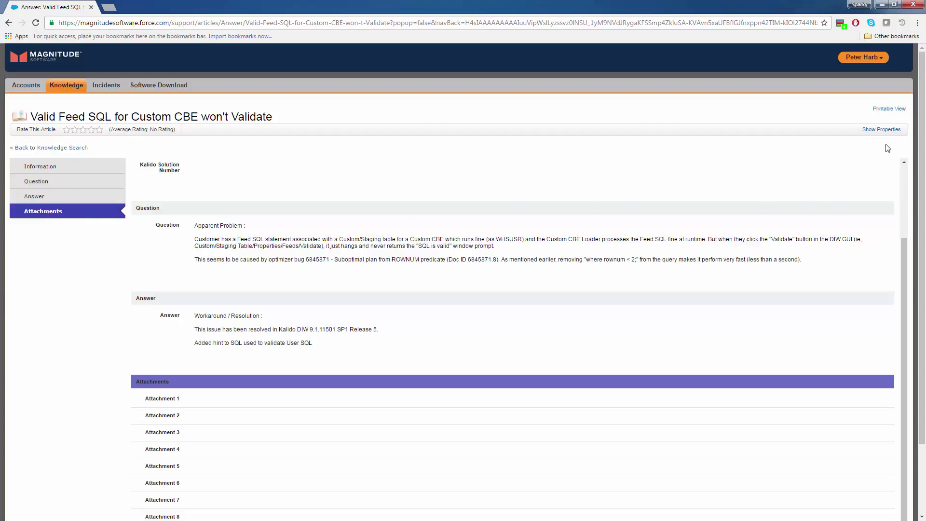
Step: Show the article properties, select article number 000013834, and return to the Bug search results
click(884, 129)
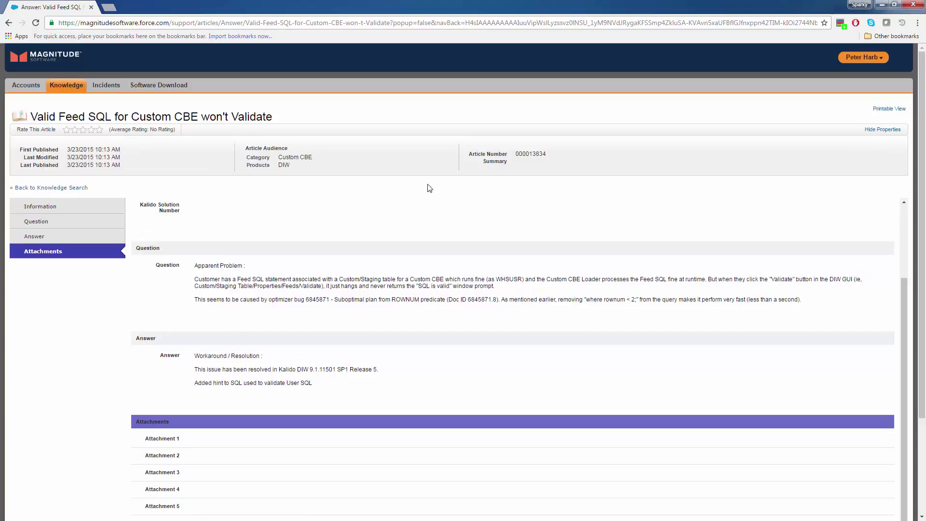
double_click(528, 153)
click(67, 189)
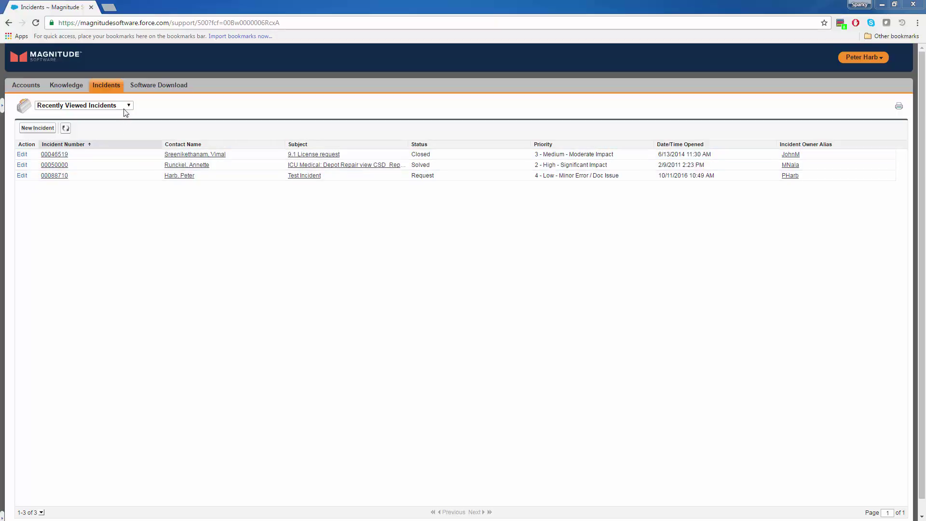
Step: Switch the Incidents view to All Community Incidents, refresh, and sort by Contact Name descending
click(127, 107)
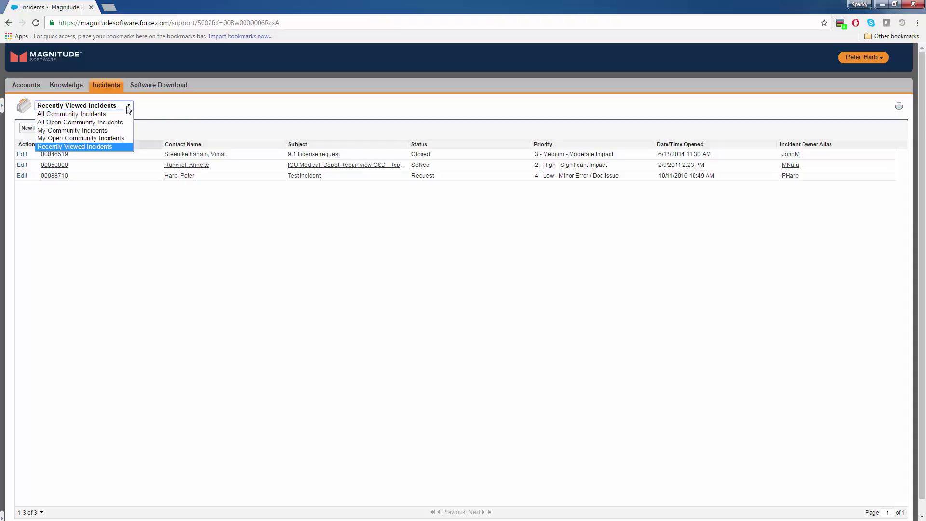
click(107, 131)
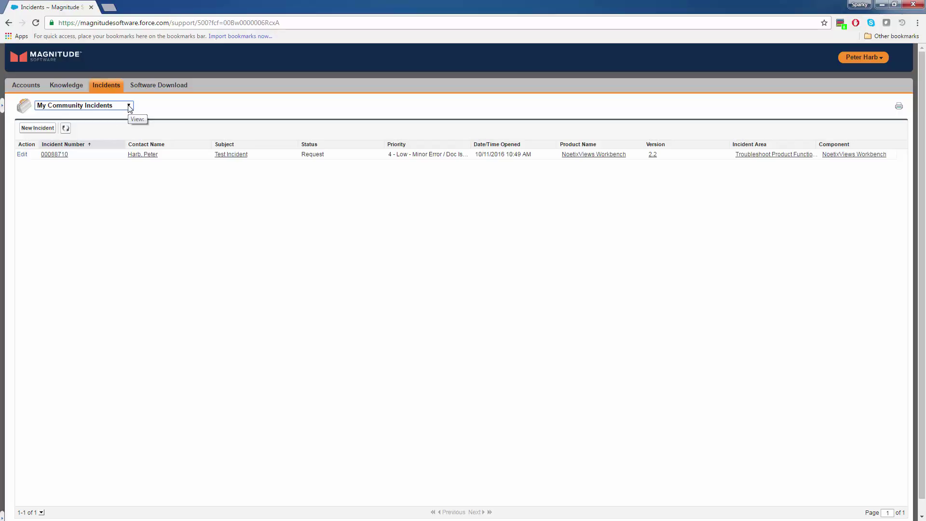
click(129, 108)
click(117, 115)
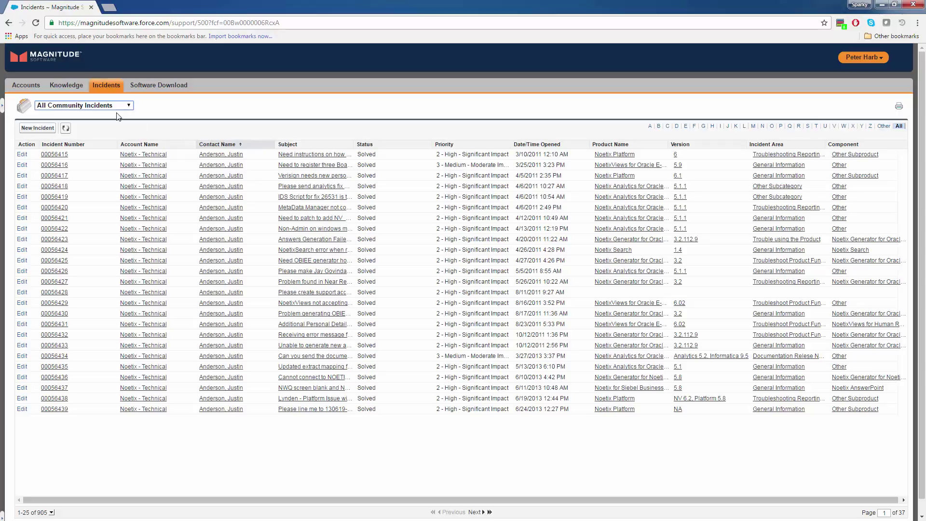
click(65, 128)
click(239, 150)
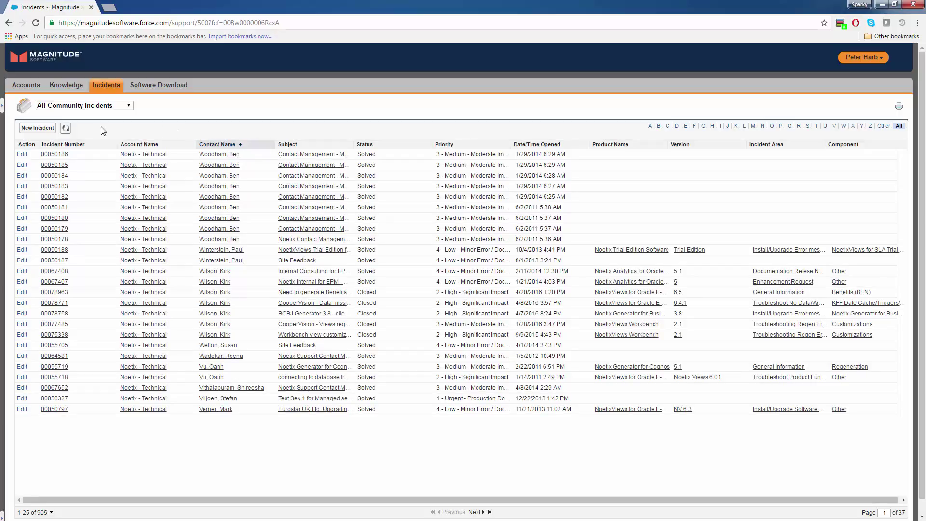
Step: Start a new incident with record type Noetix and continue to its blank form
click(46, 129)
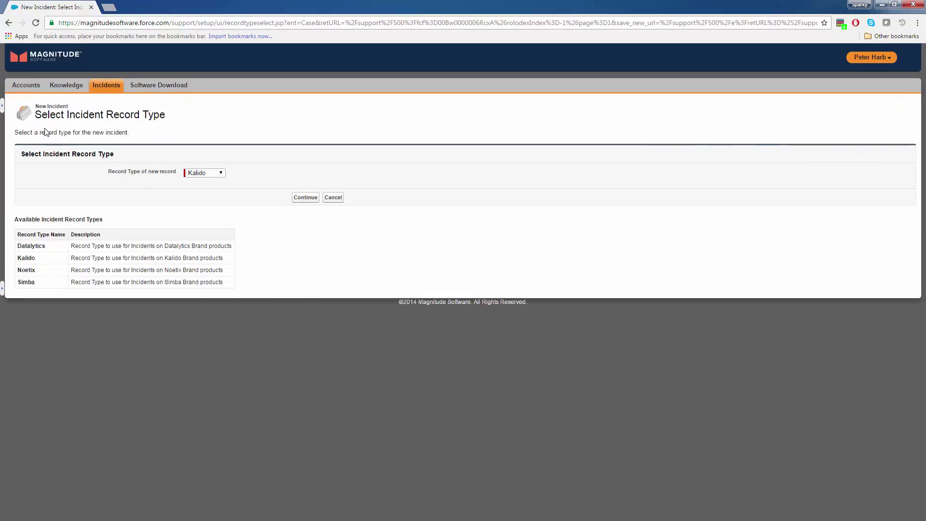
click(210, 174)
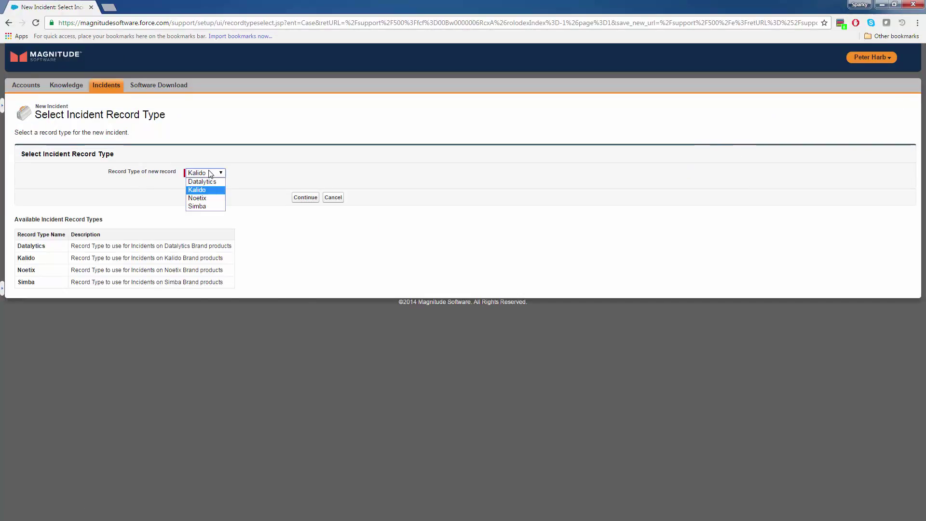
click(211, 198)
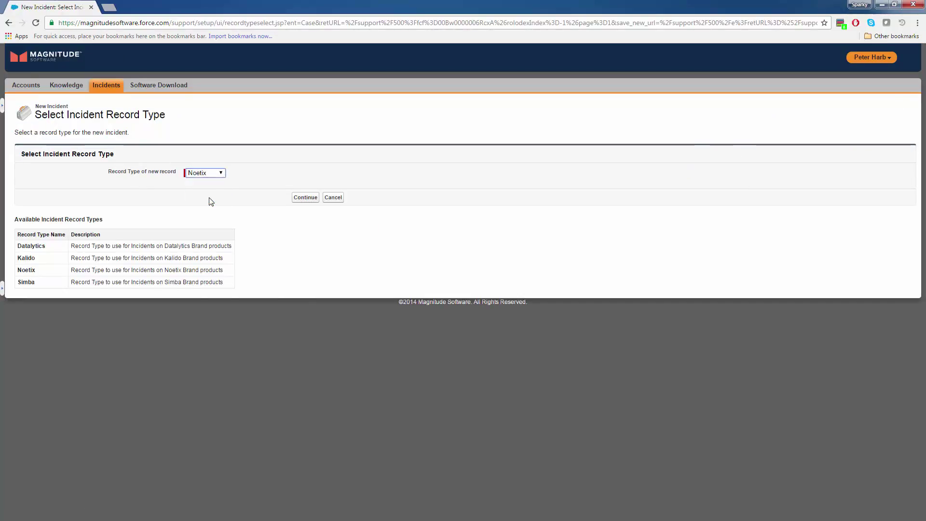
click(307, 200)
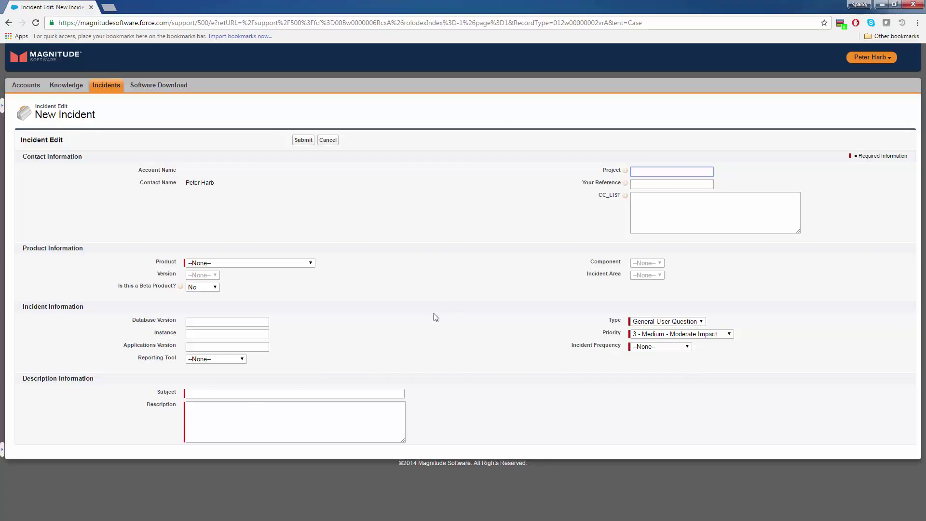
Step: Enter two comma-separated test e-mail addresses in the CC_LIST field
click(640, 205)
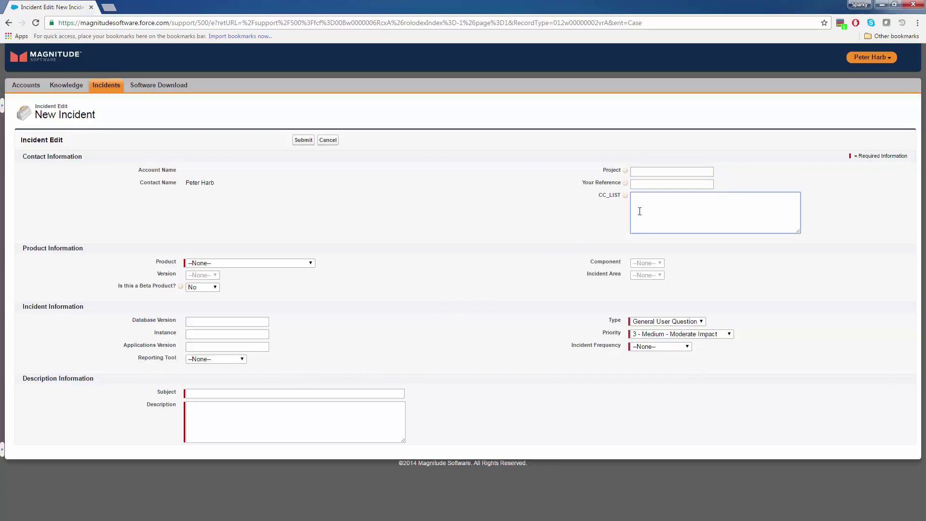
text(test@test.com, test2@test.com)
Step: Choose Noetix Enterprise Manager 2.2.1, component NoetixViews Workbench, area General Information, then return to Incidents
click(303, 265)
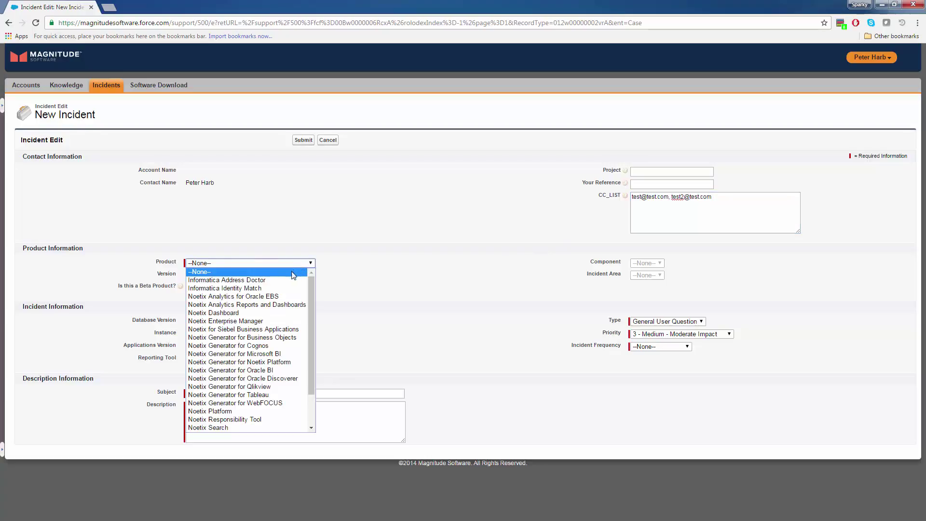
click(227, 312)
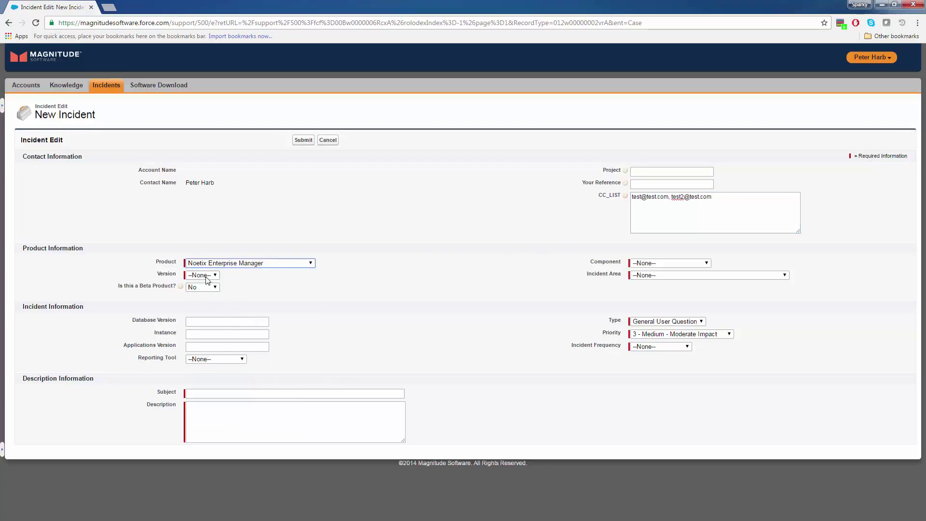
click(203, 275)
click(203, 292)
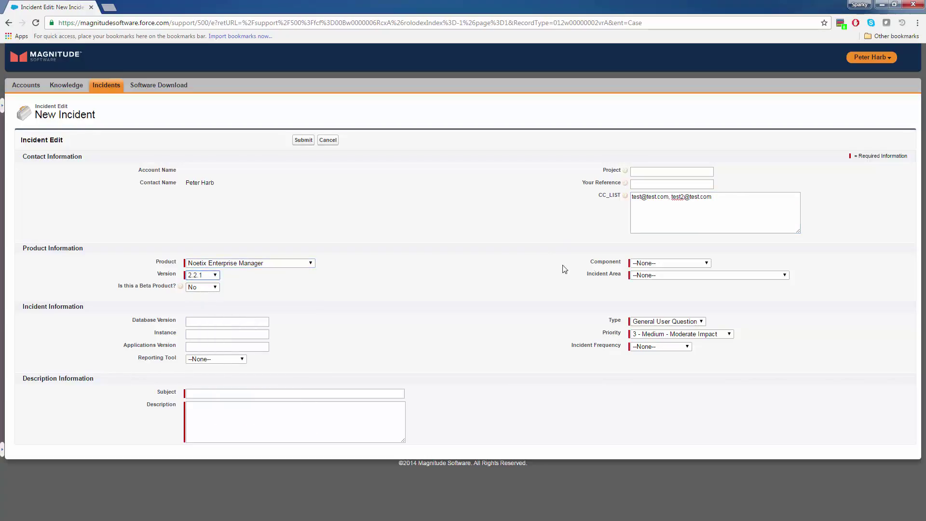
click(636, 264)
click(644, 279)
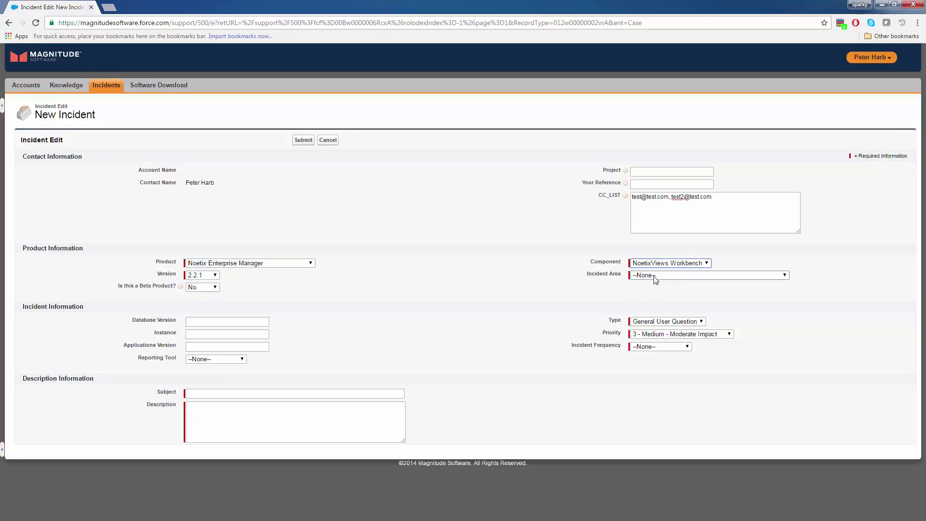
click(656, 276)
click(664, 301)
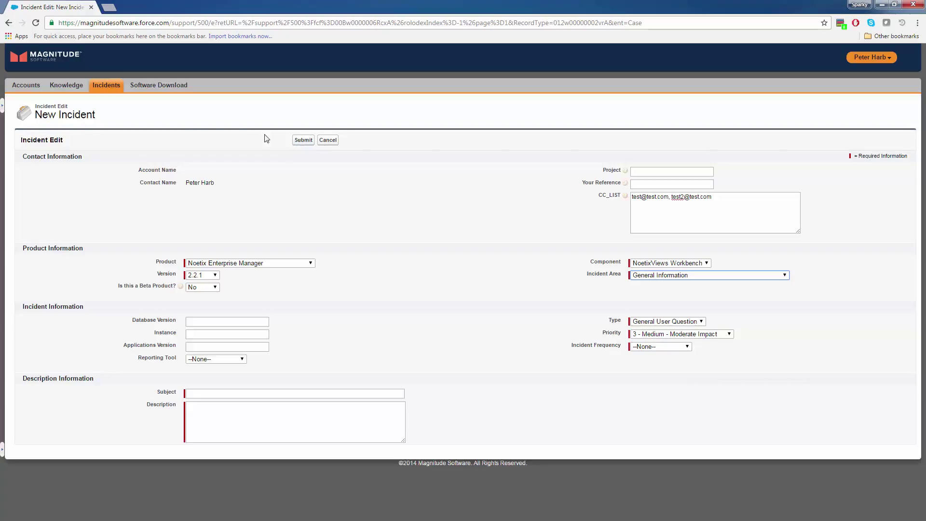
click(100, 86)
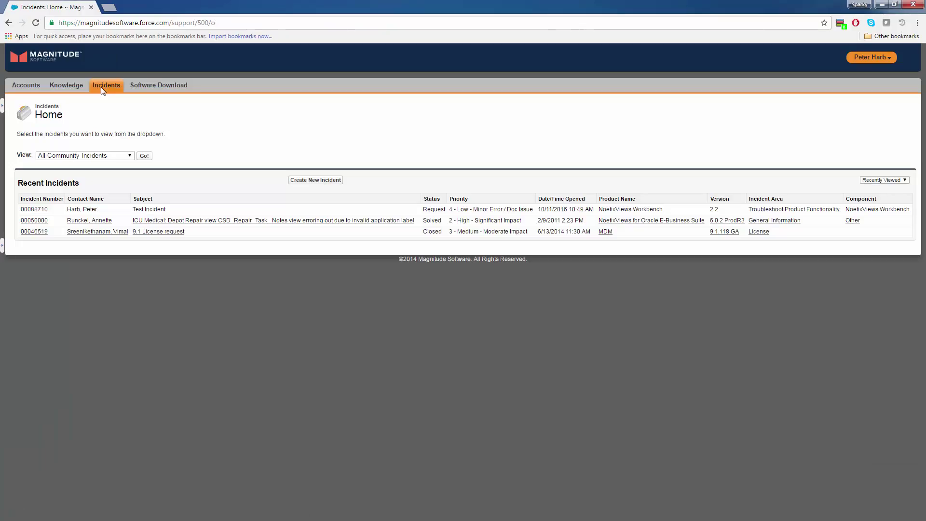
Step: Open 'Test Incident' from the first row of Recent Incidents
click(42, 210)
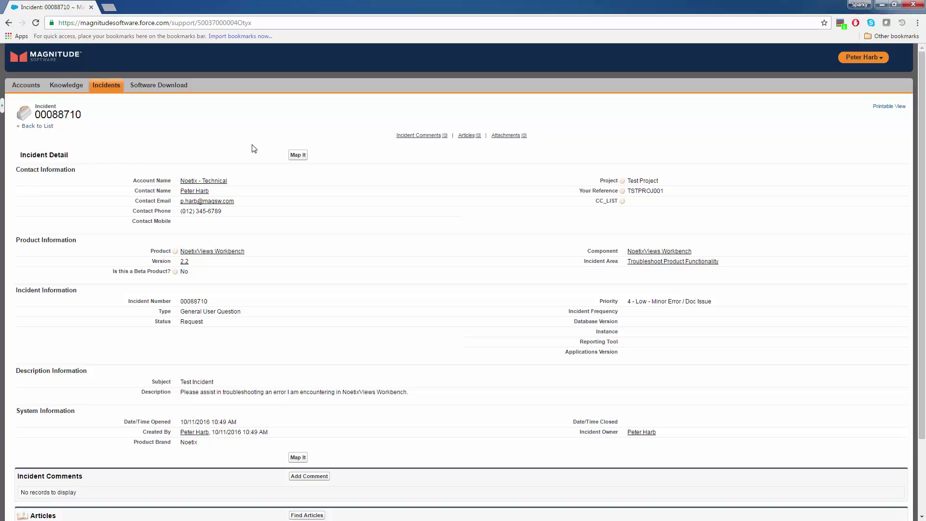
Step: Add and save the comment 'Test' on Test Incident
click(309, 476)
click(284, 244)
text(Test)
click(300, 286)
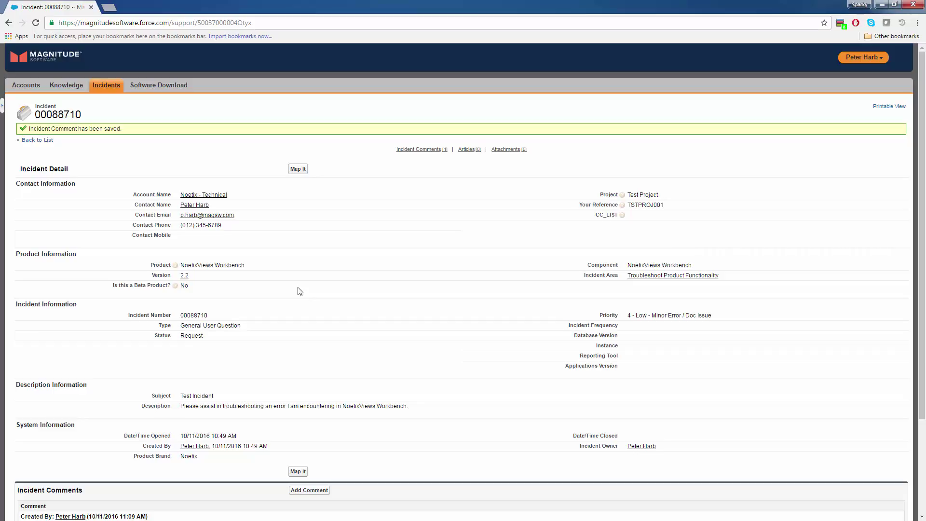
scroll(299, 291, down, 3)
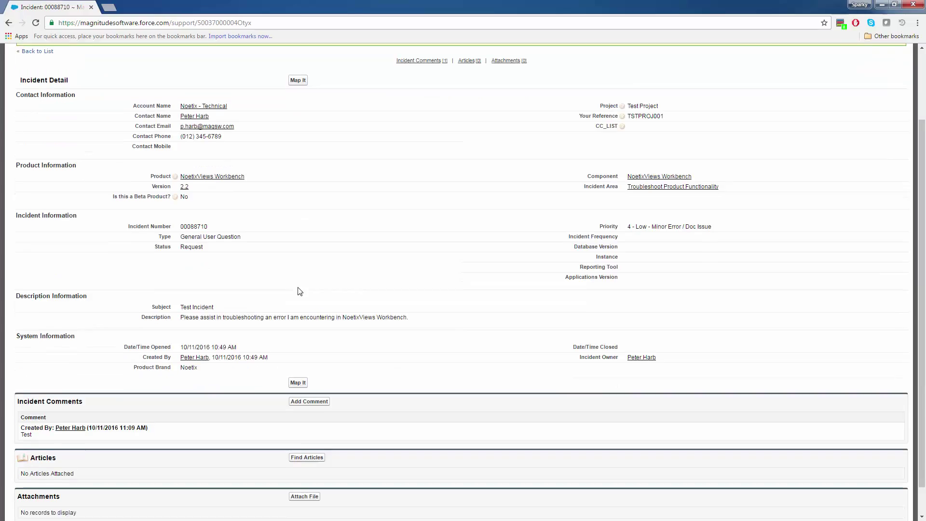
Step: Search the knowledge articles for 'Bug' from the incident
click(301, 427)
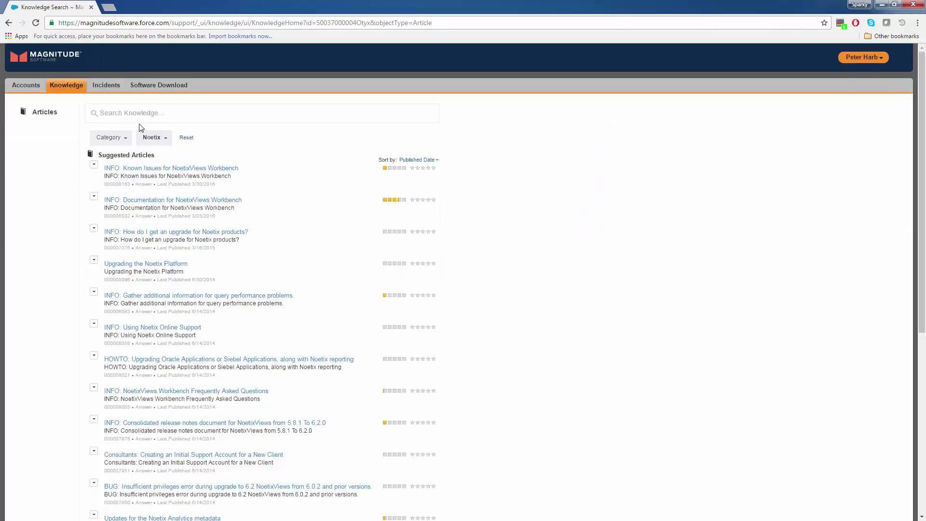
text(Bug)
key(Return)
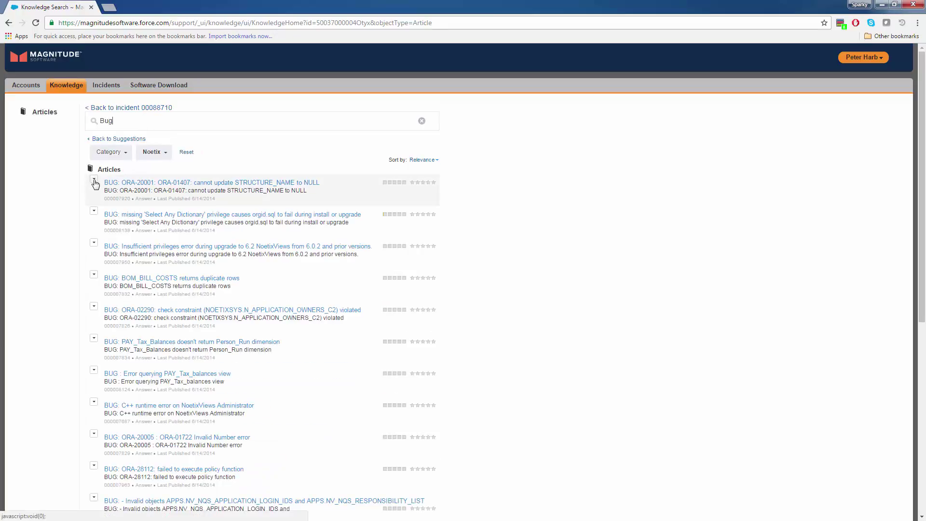
Step: Attach the first result, the ORA-20001 STRUCTURE_NAME bug article, to the incident and go back to it
click(94, 182)
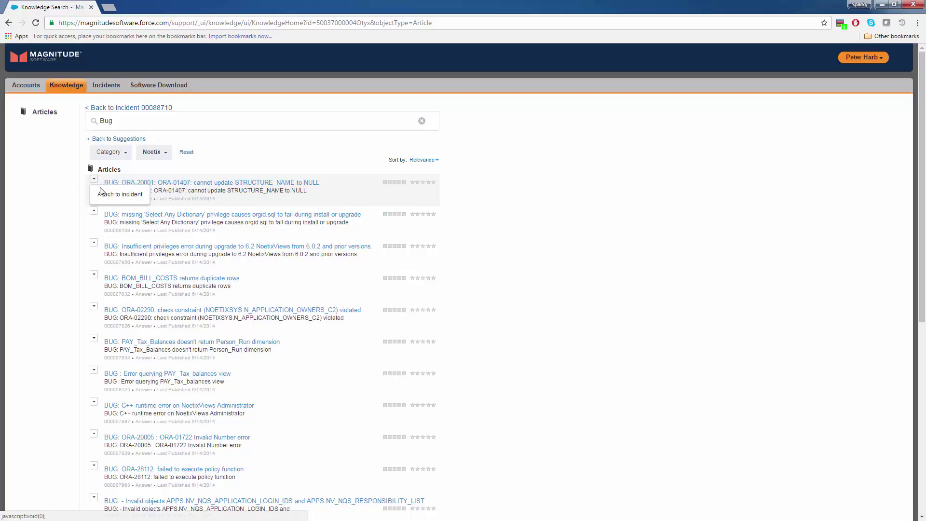
click(114, 194)
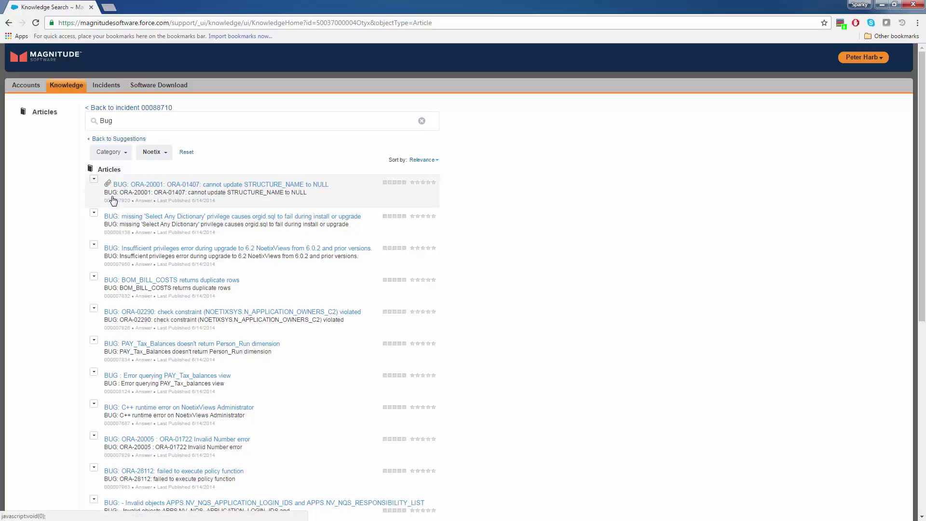
click(120, 108)
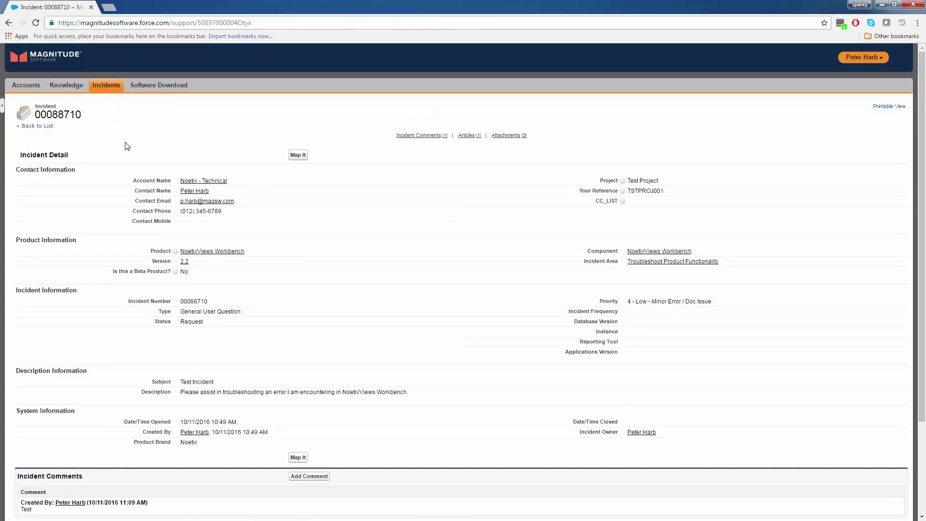
scroll(159, 273, down, 3)
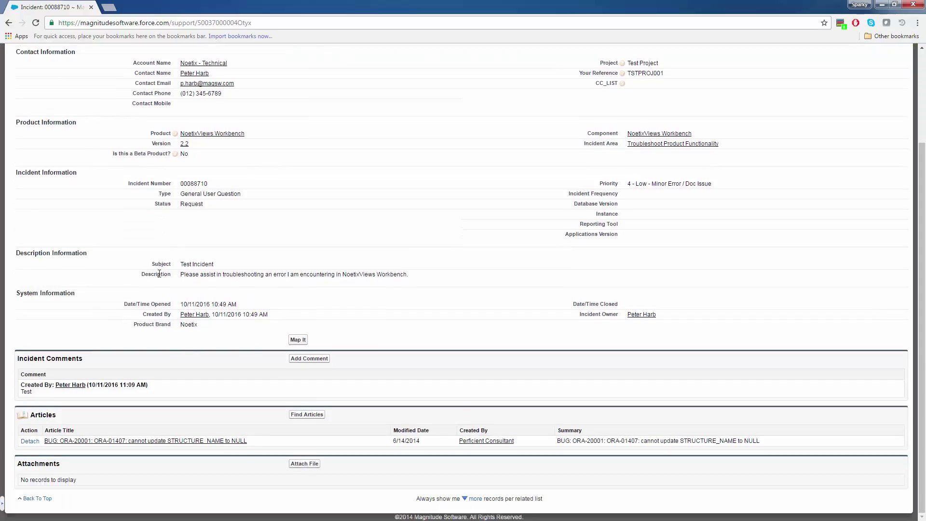
click(302, 466)
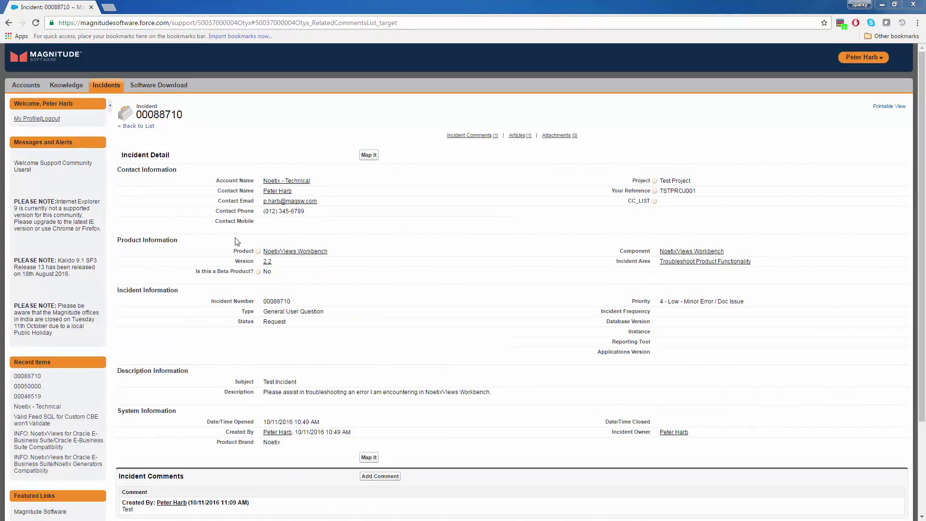
Step: Jump to the incident's attached Articles list, then scroll back up to the page tabs
click(520, 136)
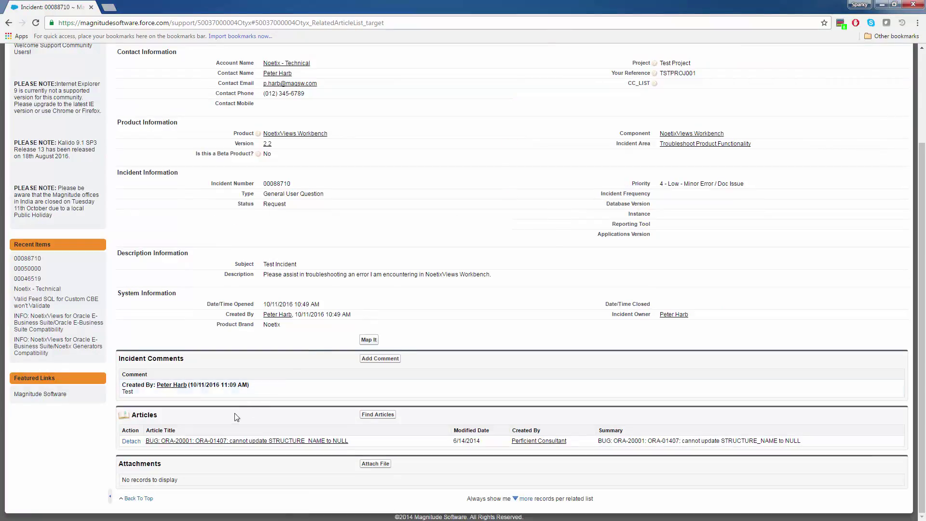
scroll(434, 386, up, 3)
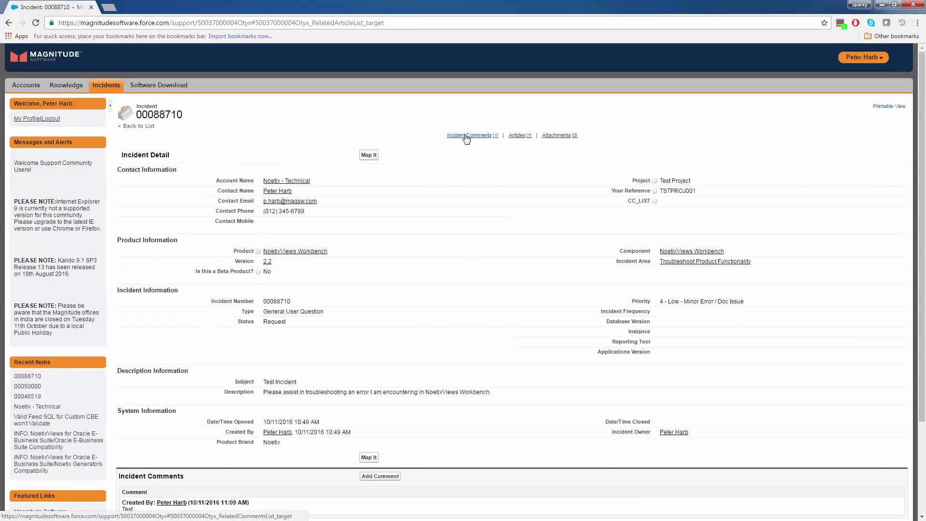
mouse_move(465, 139)
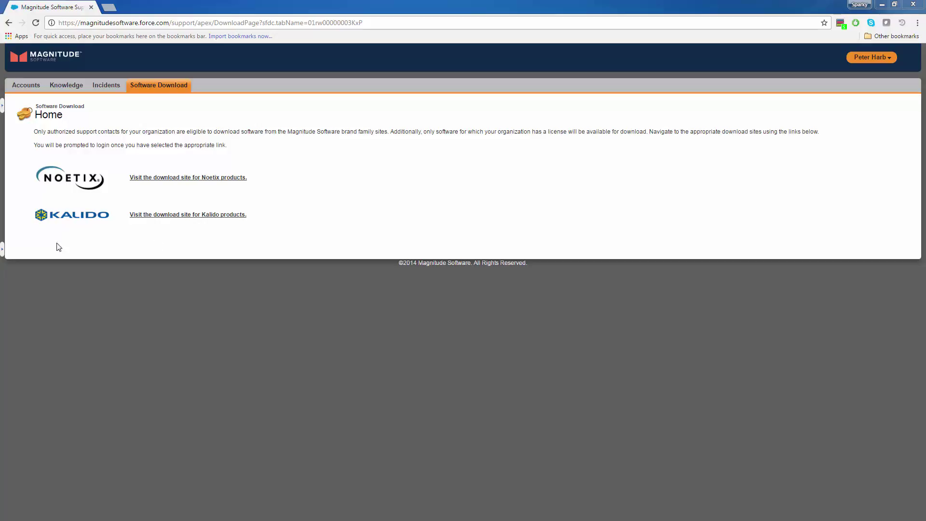
Step: Expand the left side panel and preview an entry under Recent Items
click(3, 252)
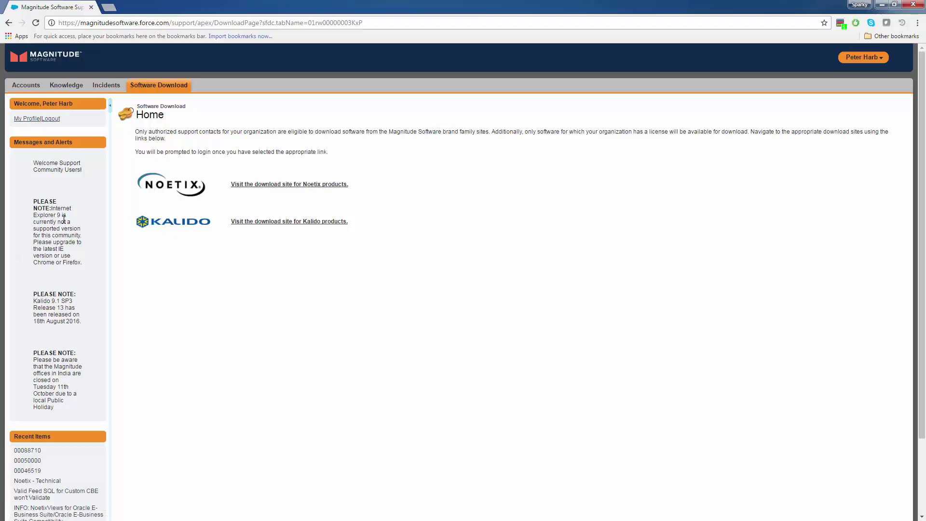
scroll(65, 231, down, 2)
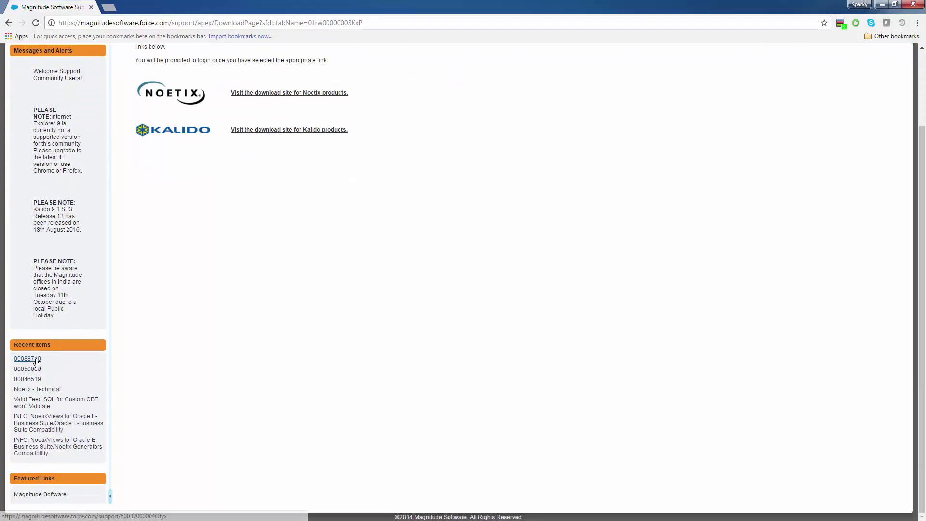
mouse_move(37, 361)
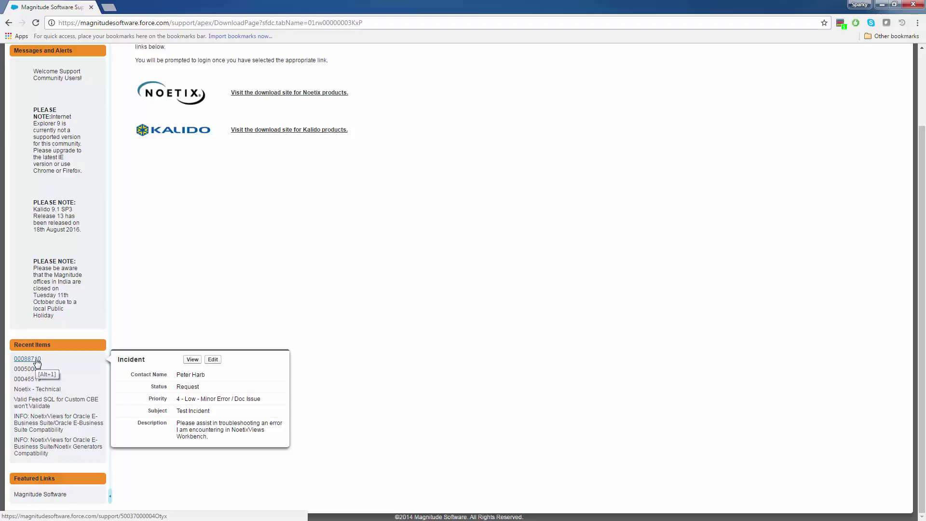
scroll(66, 344, up, 2)
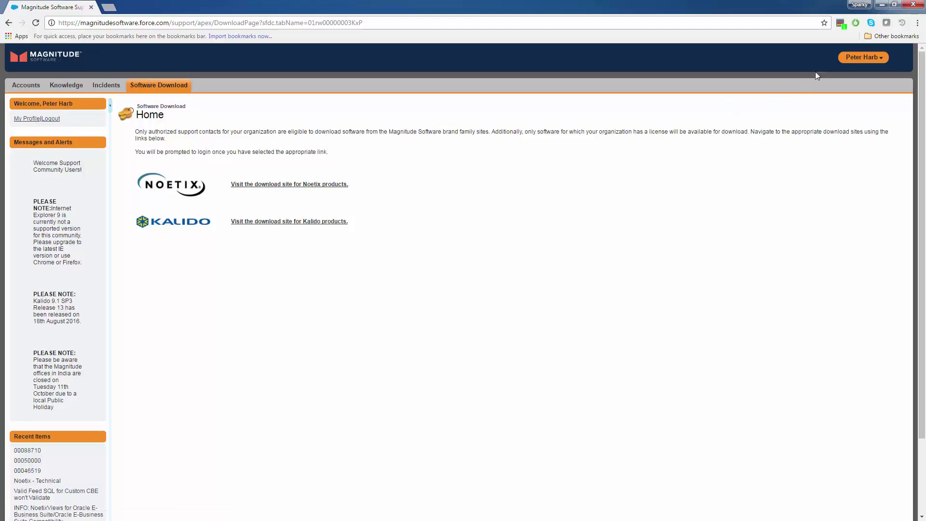
Step: Open My Settings from the user-name account menu at top right
click(878, 58)
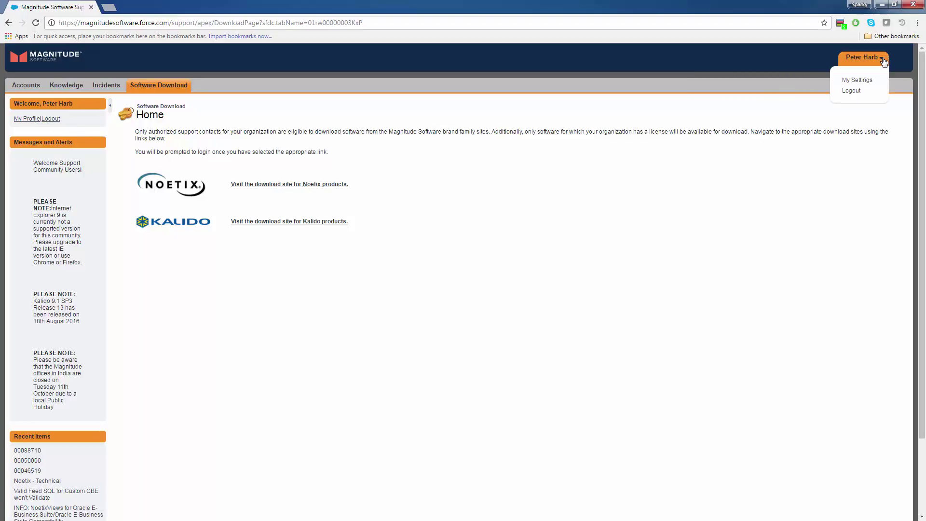
click(858, 80)
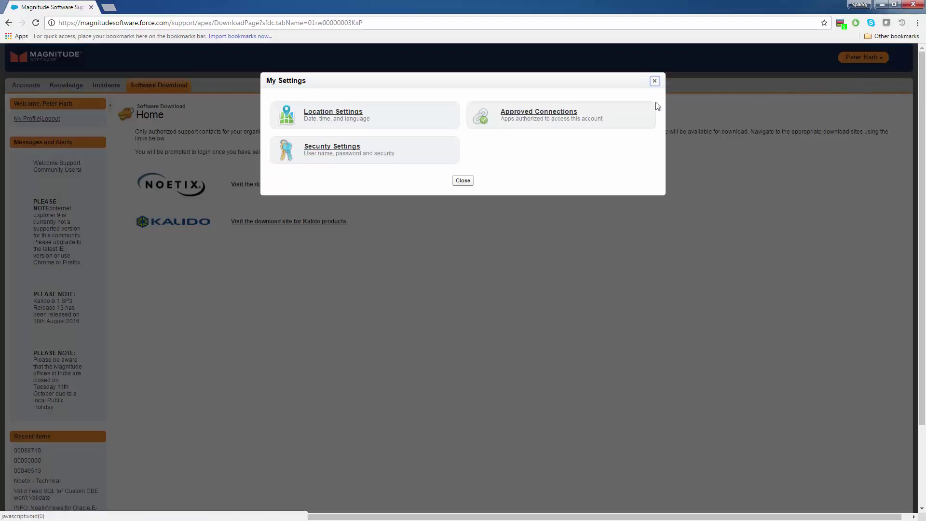